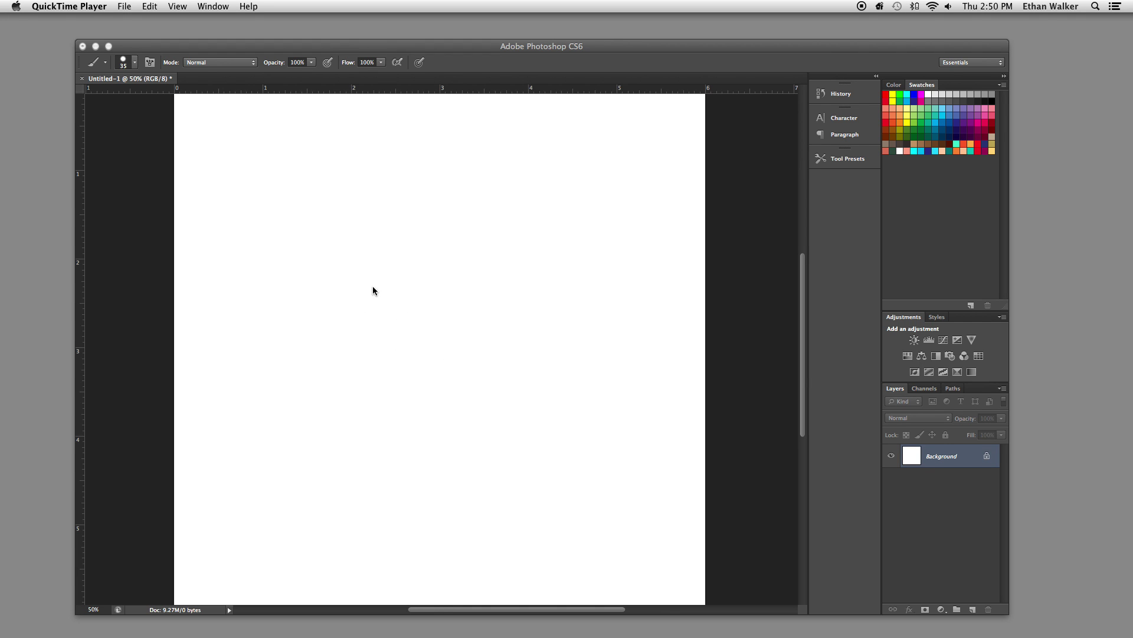
# - Bring Photoshop forward and add an empty Layer 1 above the white Background
pyautogui.click(353, 341)
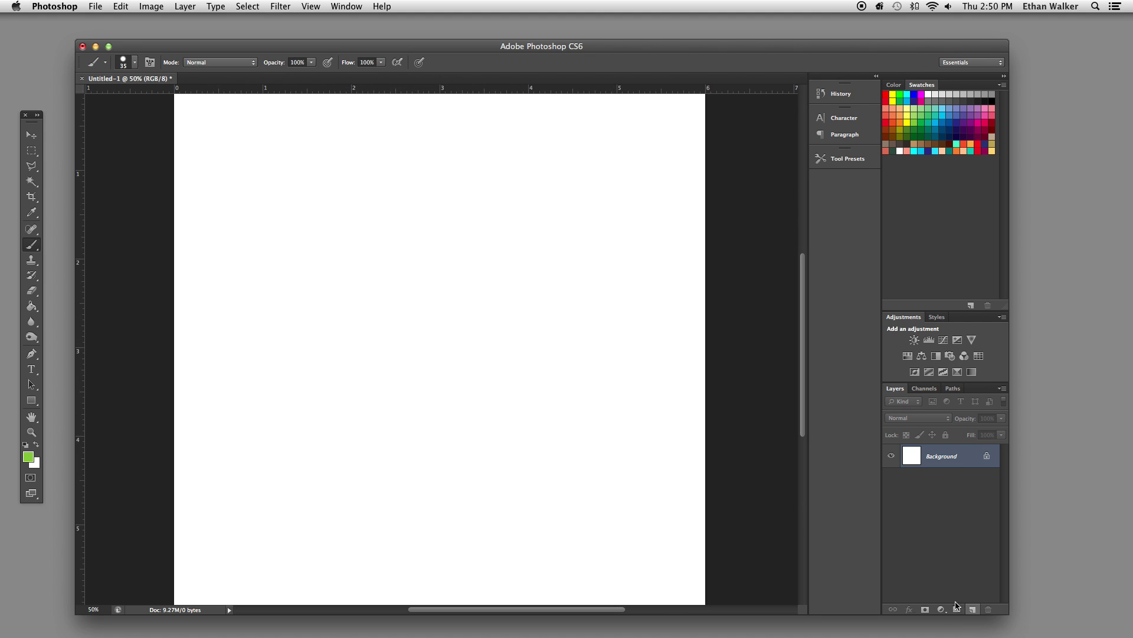
pyautogui.click(972, 608)
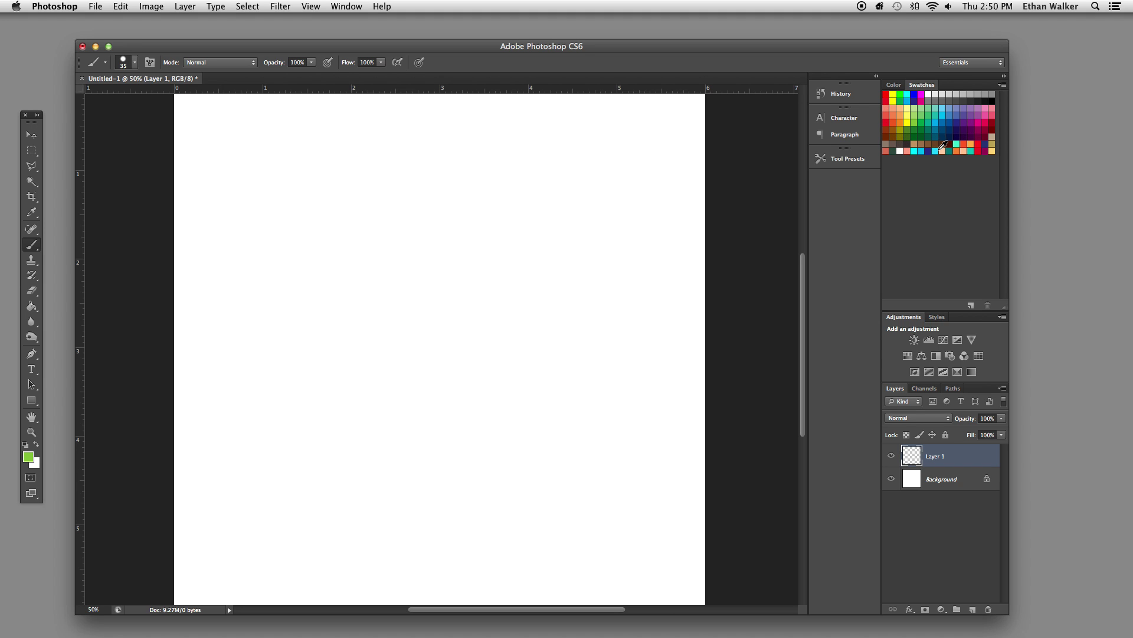
# - Paint a brown tree trunk, then switch the brush colour to green for the canopy
pyautogui.click(936, 144)
pyautogui.moveTo(265, 262)
pyautogui.mouseDown()
pyautogui.moveTo(260, 197)
pyautogui.moveTo(269, 269)
pyautogui.moveTo(261, 218)
pyautogui.moveTo(278, 158)
pyautogui.moveTo(245, 211)
pyautogui.moveTo(282, 168)
pyautogui.moveTo(259, 182)
pyautogui.moveTo(268, 212)
pyautogui.moveTo(283, 194)
pyautogui.moveTo(285, 214)
pyautogui.moveTo(302, 194)
pyautogui.moveTo(271, 153)
pyautogui.moveTo(226, 172)
pyautogui.moveTo(241, 208)
pyautogui.moveTo(280, 207)
pyautogui.mouseUp()
pyautogui.click(932, 114)
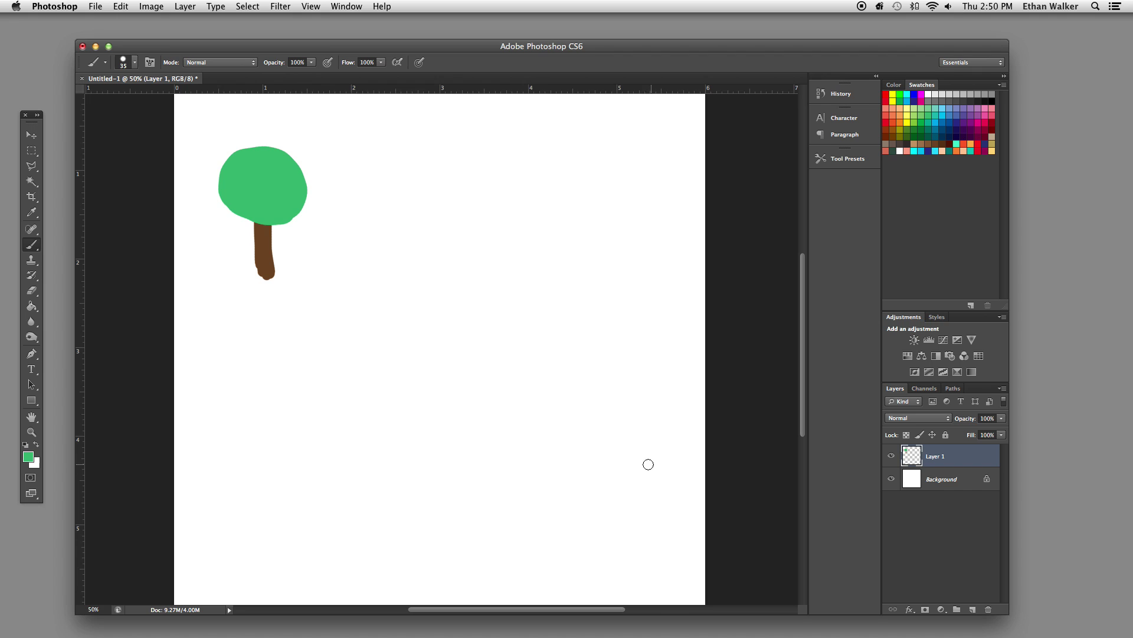
# - Duplicate the tree to the right and repeat it into a row, then undo the copies
pyautogui.hotkey('ctrl', 't')
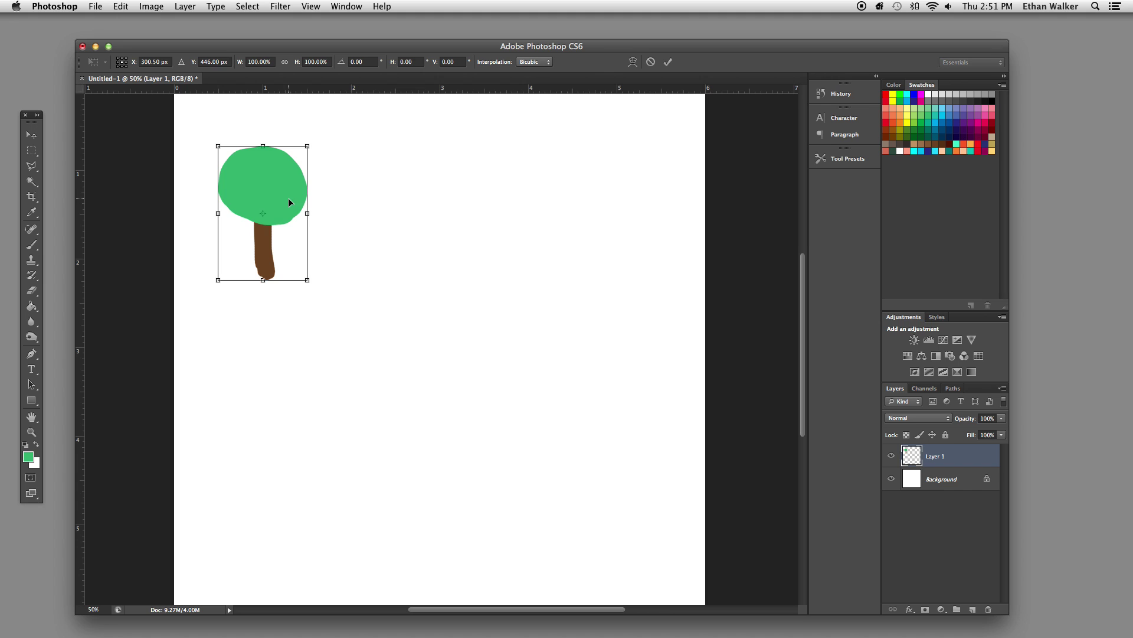
pyautogui.moveTo(264, 183); pyautogui.dragTo(342, 179)
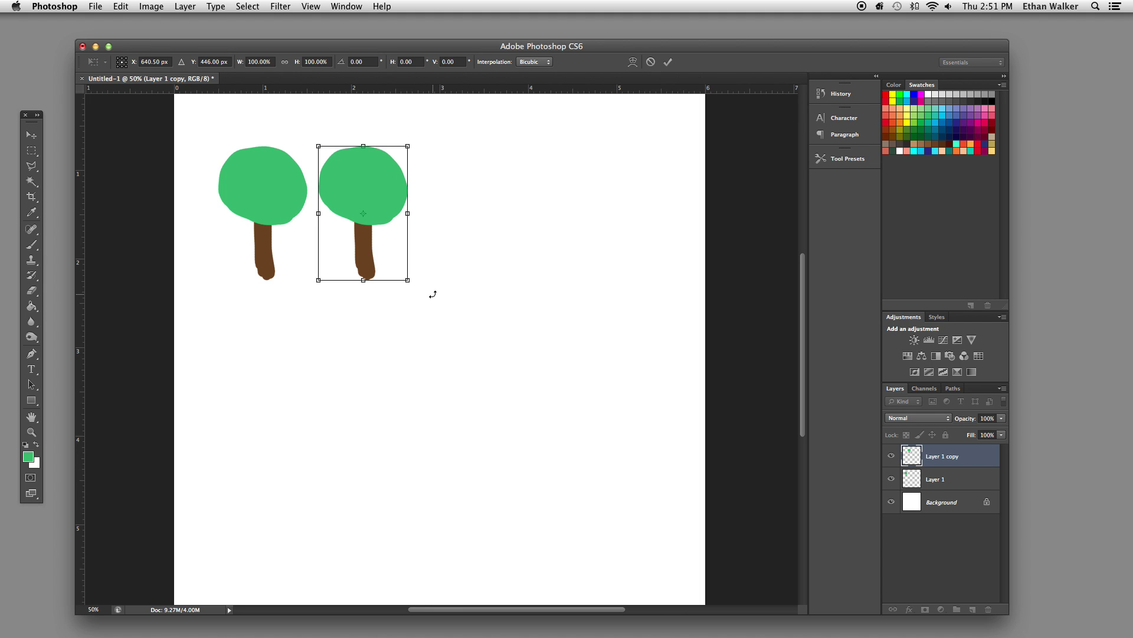
pyautogui.press('Return')
pyautogui.hotkey('ctrl', 'e')
pyautogui.press('b')
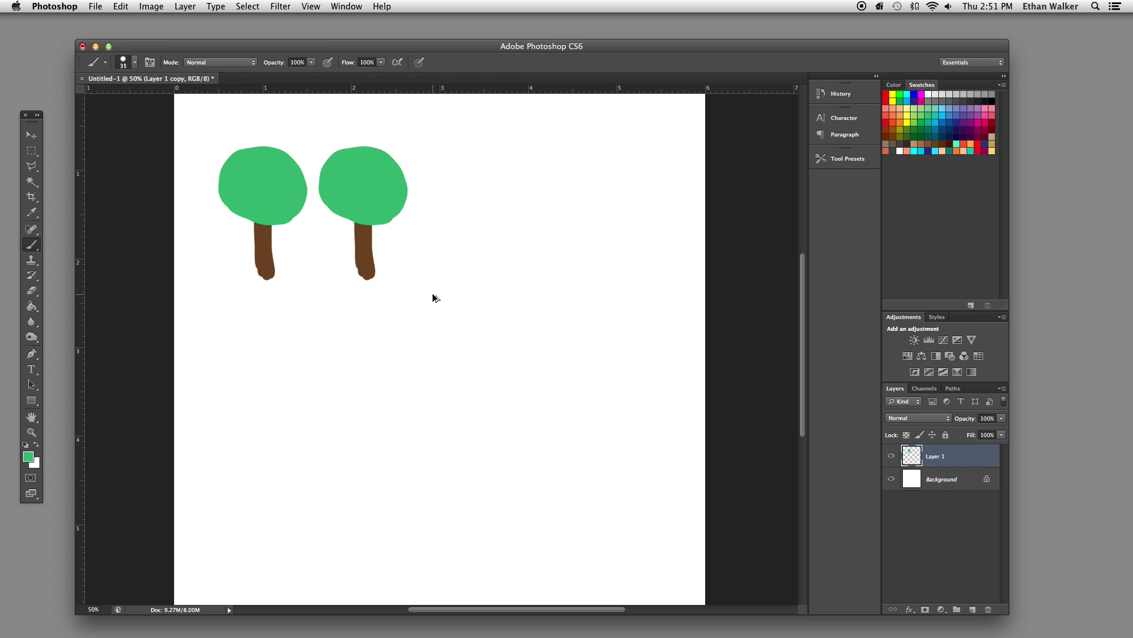
pyautogui.hotkey('ctrl', 'alt', 'shift', 't')
pyautogui.hotkey('ctrl', 'alt', 'shift', 't')
pyautogui.hotkey('ctrl', 'alt', 'shift', 't')
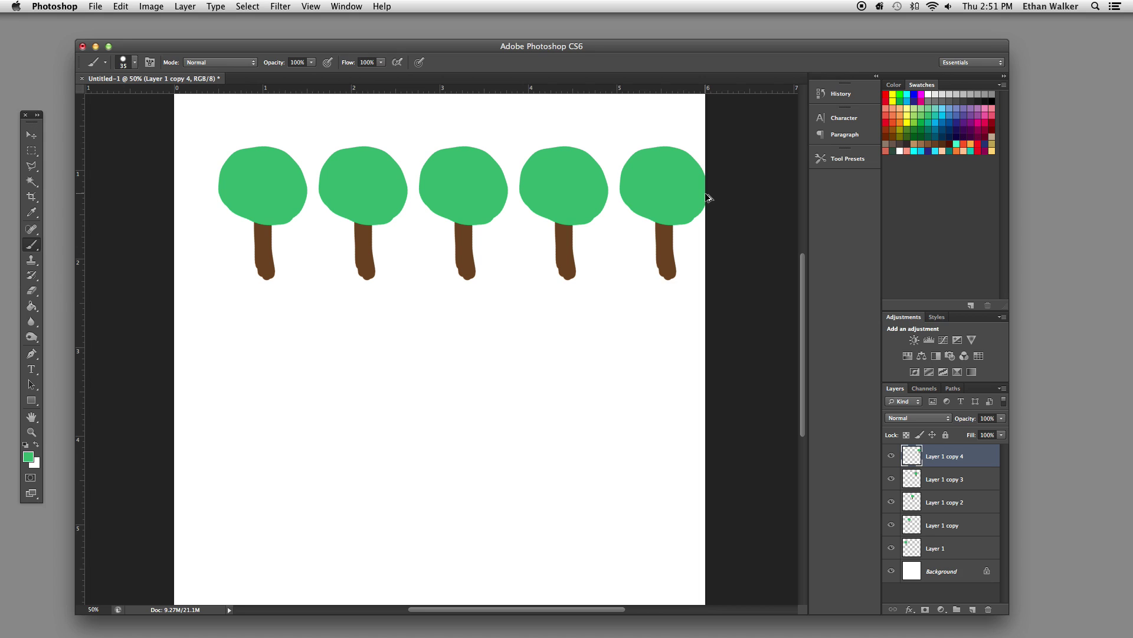
pyautogui.press('alt+super+z')
pyautogui.press('alt+super+z')
pyautogui.press('alt+super+z')
pyautogui.press('alt+super+z')
pyautogui.press('alt+super+z')
pyautogui.press('alt+super+z')
pyautogui.press('alt+super+z')
pyautogui.press('alt+super+z')
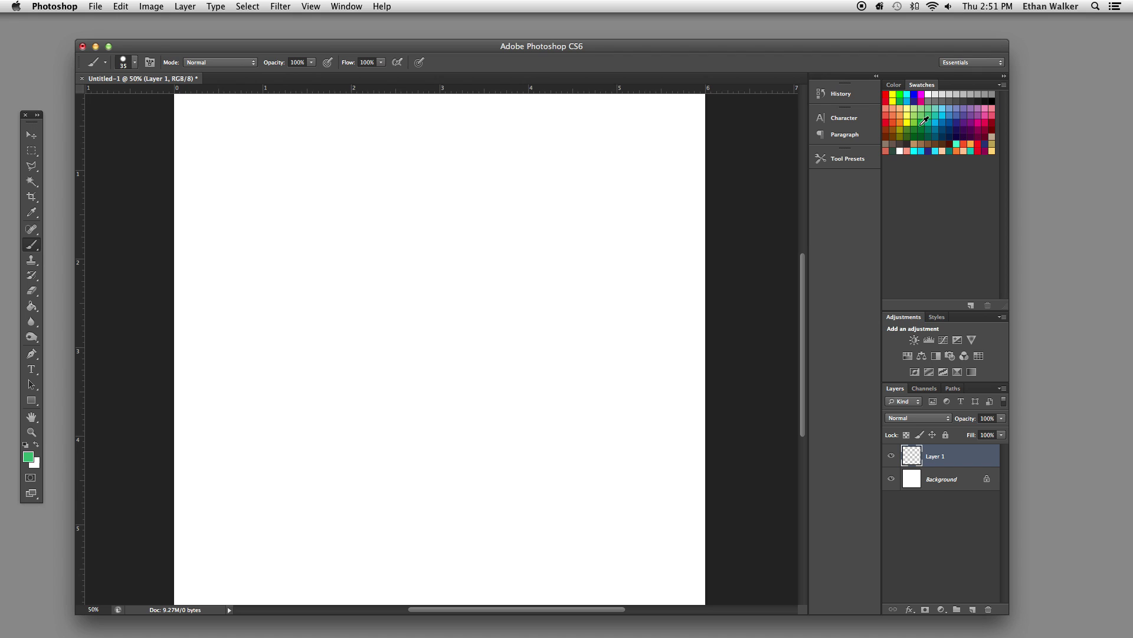
# - Paint a bright green leafy scribble and cover it with dark green zigzag strokes
pyautogui.click(925, 123)
pyautogui.moveTo(386, 247)
pyautogui.mouseDown()
pyautogui.moveTo(418, 242)
pyautogui.moveTo(387, 249)
pyautogui.moveTo(410, 251)
pyautogui.moveTo(391, 253)
pyautogui.moveTo(406, 264)
pyautogui.moveTo(385, 261)
pyautogui.moveTo(416, 285)
pyautogui.moveTo(391, 283)
pyautogui.moveTo(405, 318)
pyautogui.mouseUp()
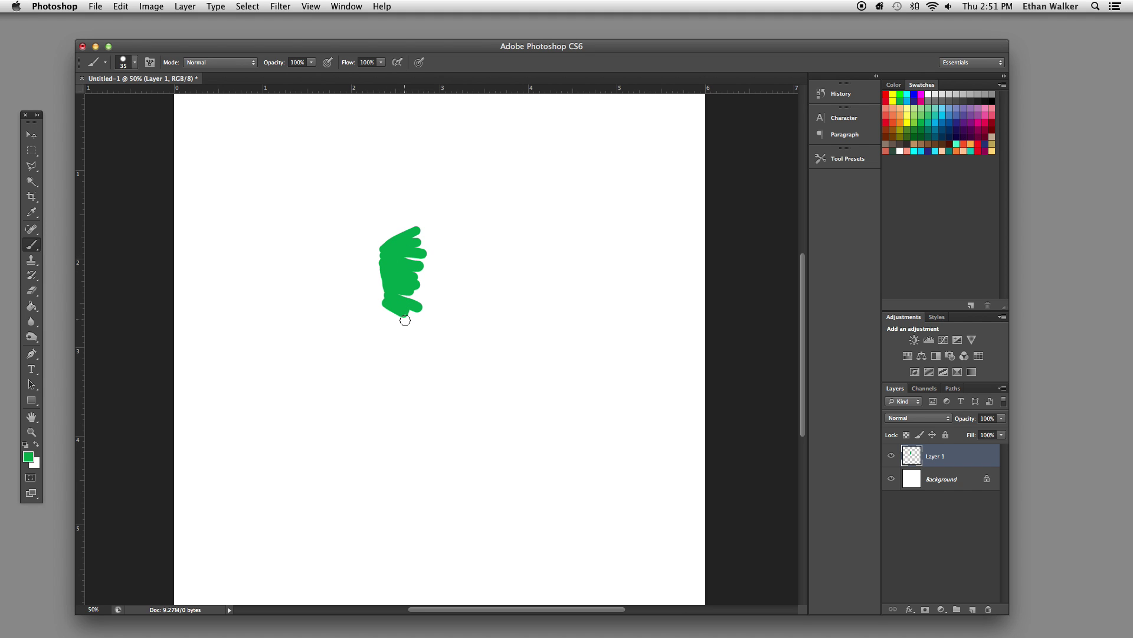
pyautogui.click(920, 138)
pyautogui.moveTo(395, 312)
pyautogui.mouseDown()
pyautogui.moveTo(421, 307)
pyautogui.moveTo(399, 292)
pyautogui.moveTo(418, 280)
pyautogui.moveTo(400, 263)
pyautogui.moveTo(434, 270)
pyautogui.moveTo(416, 258)
pyautogui.moveTo(414, 230)
pyautogui.mouseUp()
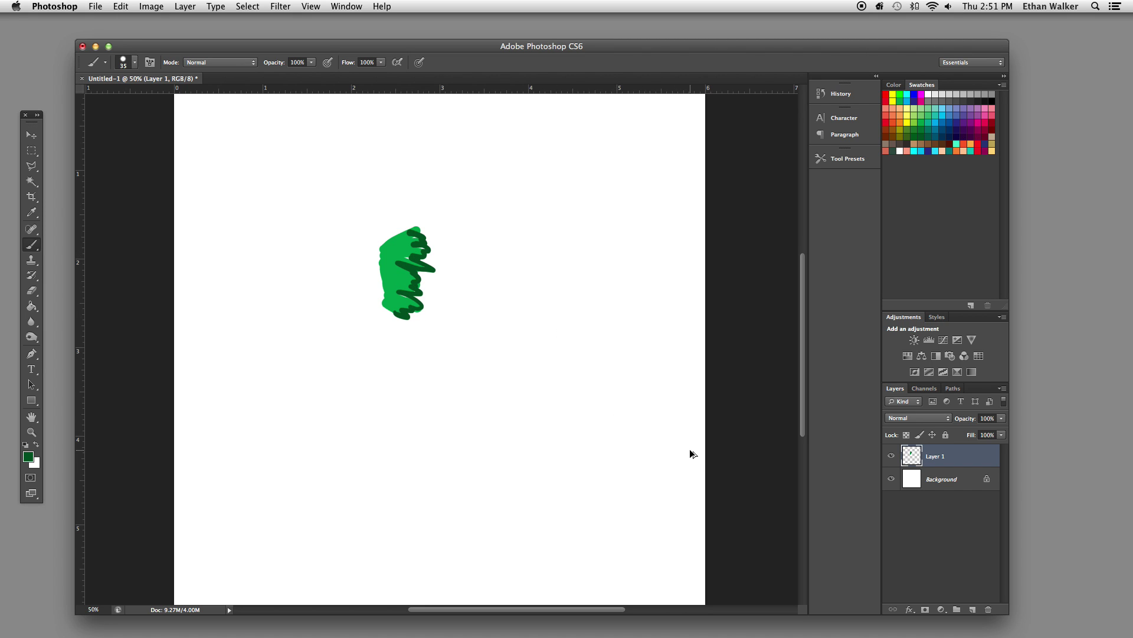
# - Duplicate the green clump, rotating the copy about 19° around a pivot well below it
pyautogui.press('super+t')
pyautogui.scroll(-2, 703, 405)
pyautogui.hscroll(-2, 706, 410)
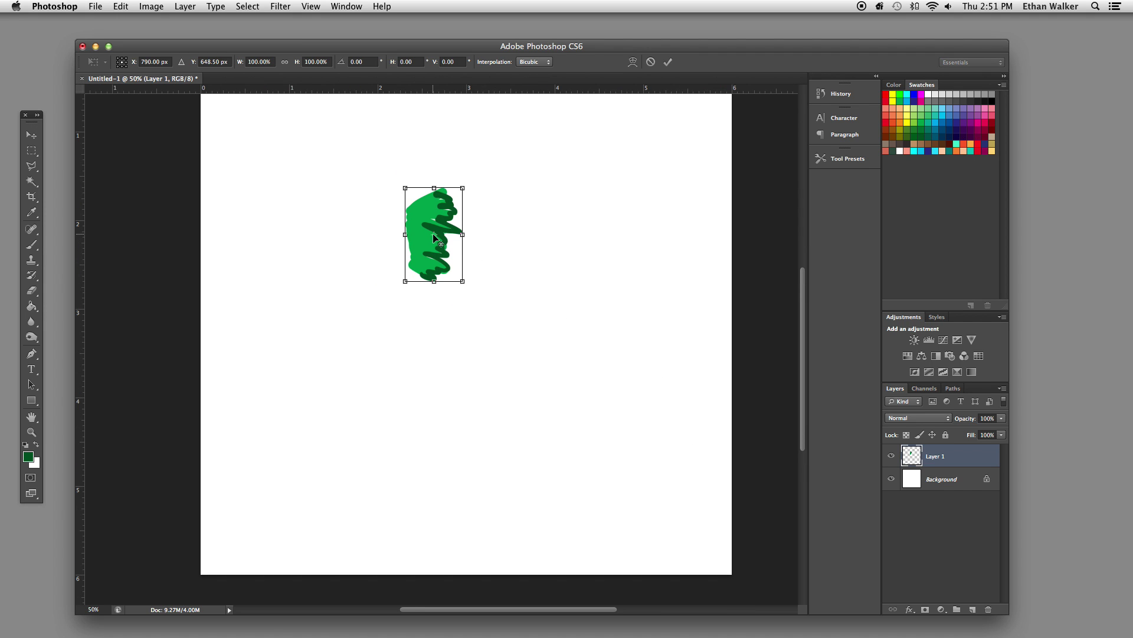
pyautogui.moveTo(434, 234); pyautogui.dragTo(432, 350)
pyautogui.press('super+alt+t')
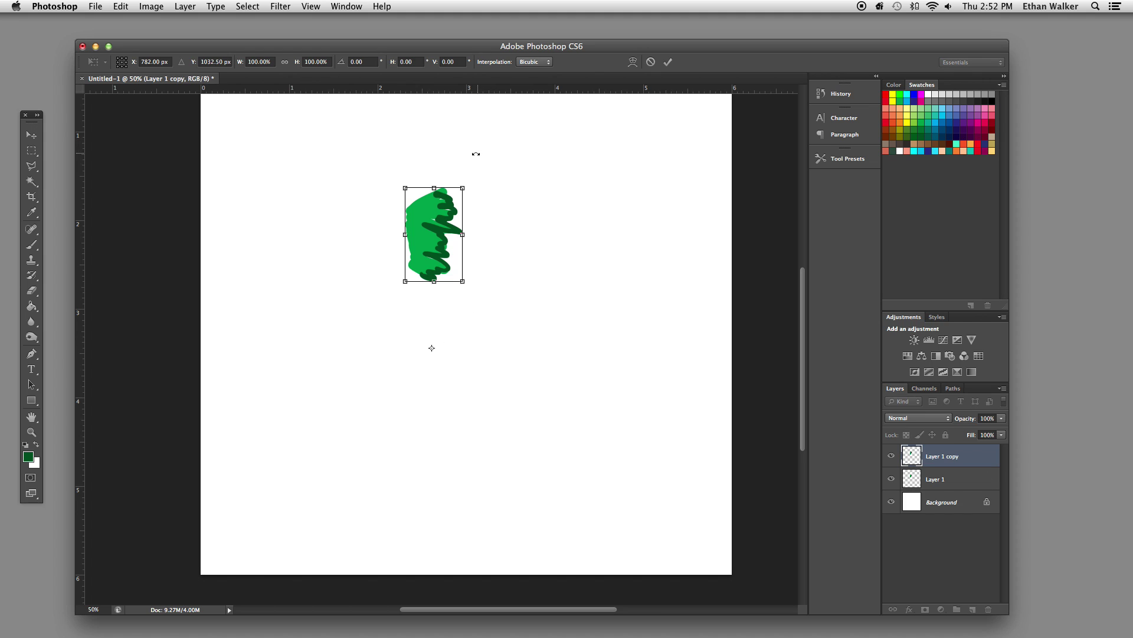
pyautogui.moveTo(466, 175)
pyautogui.mouseDown()
pyautogui.moveTo(521, 209)
pyautogui.moveTo(512, 202)
pyautogui.mouseUp()
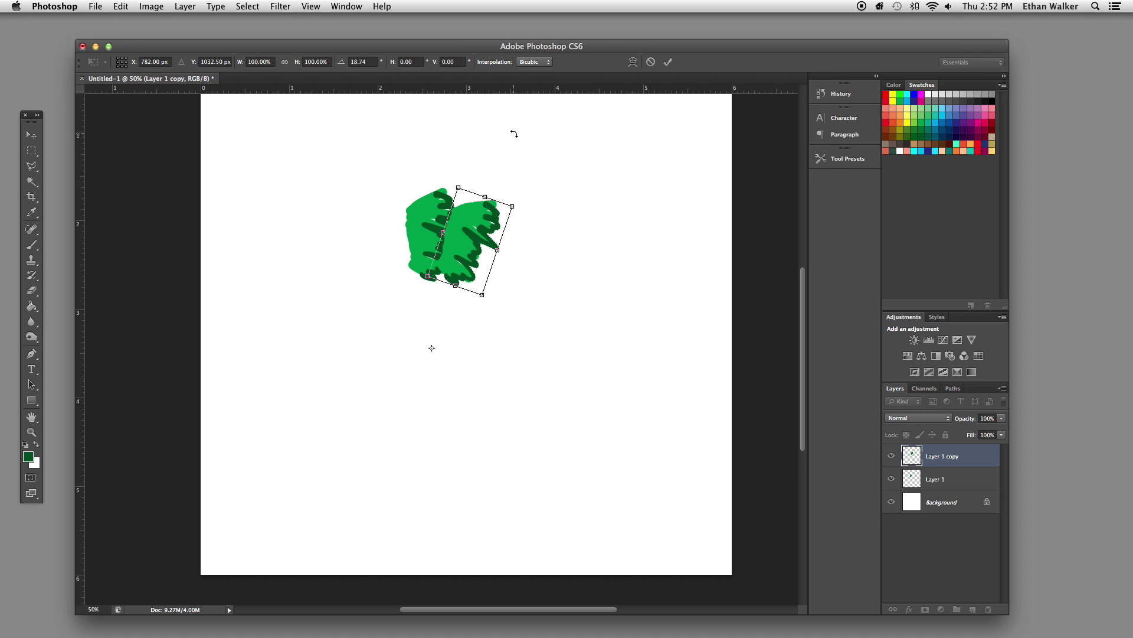
pyautogui.press('Return')
pyautogui.hotkey('ctrl', 'e')
pyautogui.press('b')
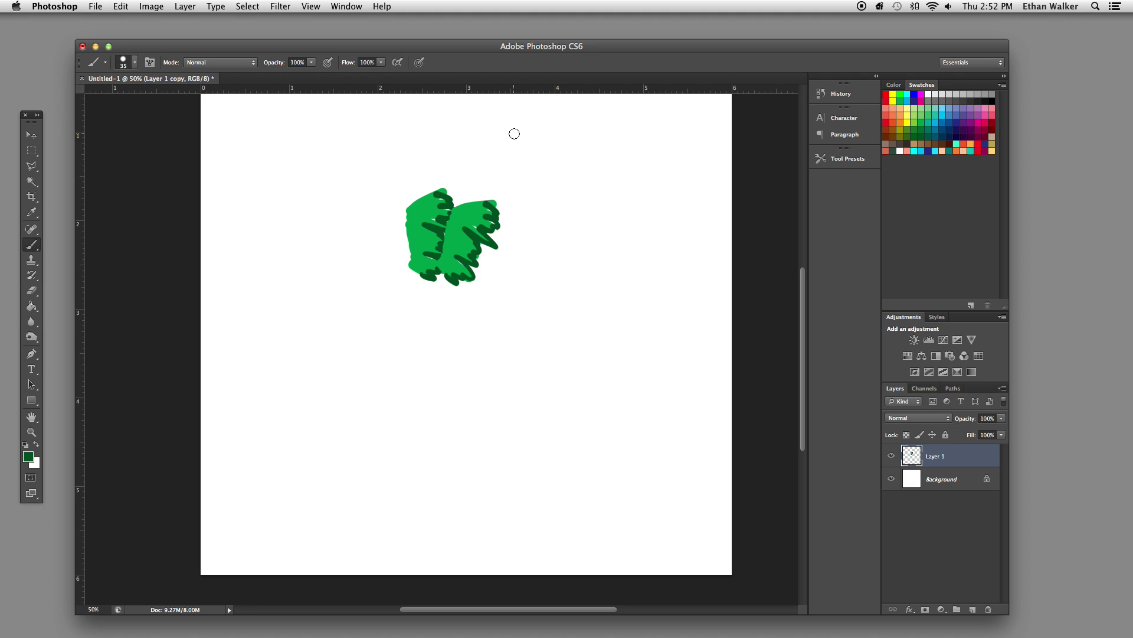
# - Repeat the rotated copy until the clumps close into a ring, then select all wreath layers
pyautogui.hotkey('ctrl', 'alt', 'shift', 't')
pyautogui.hotkey('ctrl', 'alt', 'shift', 't')
pyautogui.hotkey('ctrl', 'alt', 'shift', 't')
pyautogui.hotkey('ctrl', 'alt', 'shift', 't')
pyautogui.hotkey('ctrl', 'alt', 'shift', 't')
pyautogui.hotkey('ctrl', 'alt', 'shift', 't')
pyautogui.hotkey('ctrl', 'alt', 'shift', 't')
pyautogui.hotkey('ctrl', 'alt', 'shift', 't')
pyautogui.hotkey('ctrl', 'alt', 'shift', 't')
pyautogui.hotkey('ctrl', 'alt', 'shift', 't')
pyautogui.hotkey('ctrl', 'alt', 'shift', 't')
pyautogui.hotkey('ctrl', 'alt', 'shift', 't')
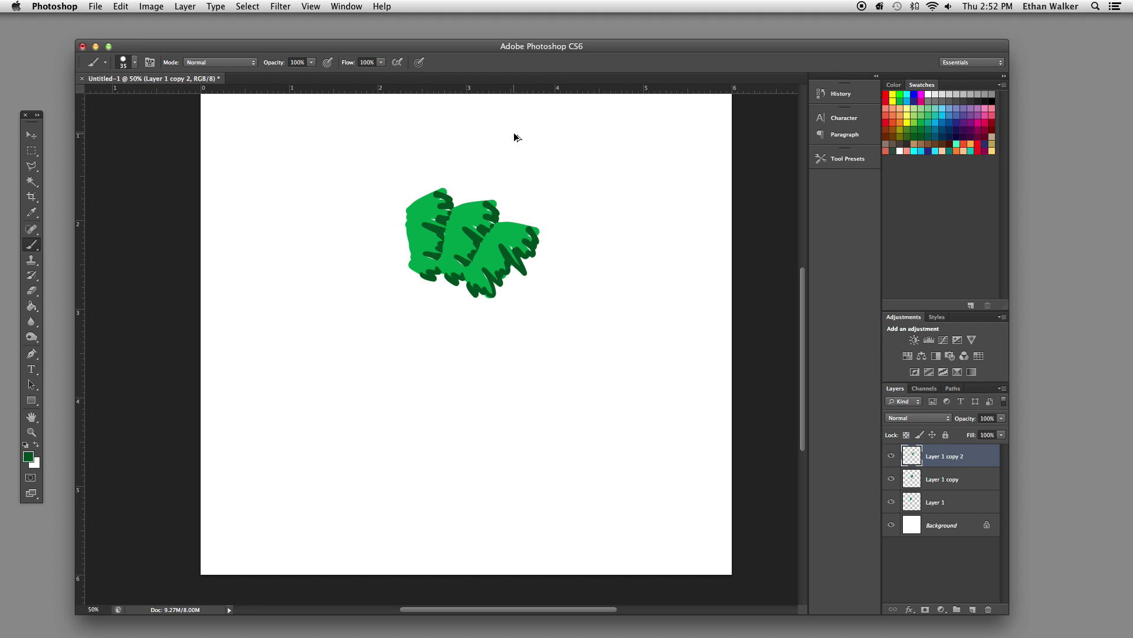
pyautogui.hotkey('ctrl', 'alt', 'shift', 't')
pyautogui.hotkey('ctrl', 'alt', 'shift', 't')
pyautogui.hotkey('ctrl', 'alt', 'shift', 't')
pyautogui.hotkey('ctrl', 'alt', 'shift', 't')
pyautogui.hotkey('ctrl', 'alt', 'shift', 't')
pyautogui.hotkey('ctrl', 'alt', 'shift', 't')
pyautogui.hotkey('ctrl', 'alt', 'shift', 't')
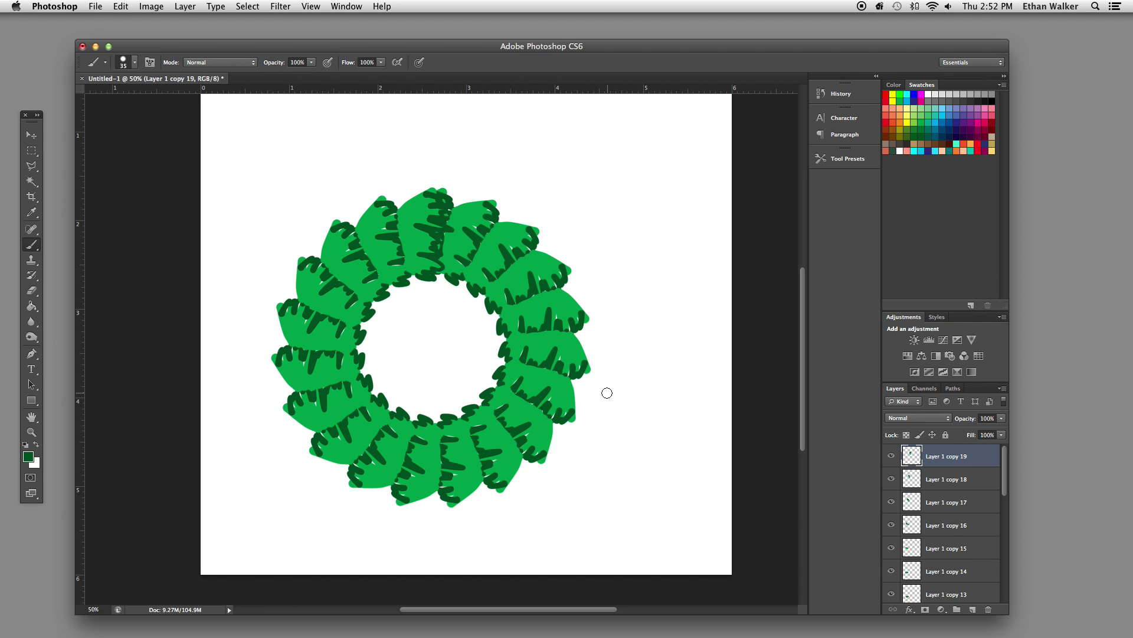
pyautogui.scroll(-5, 945, 519)
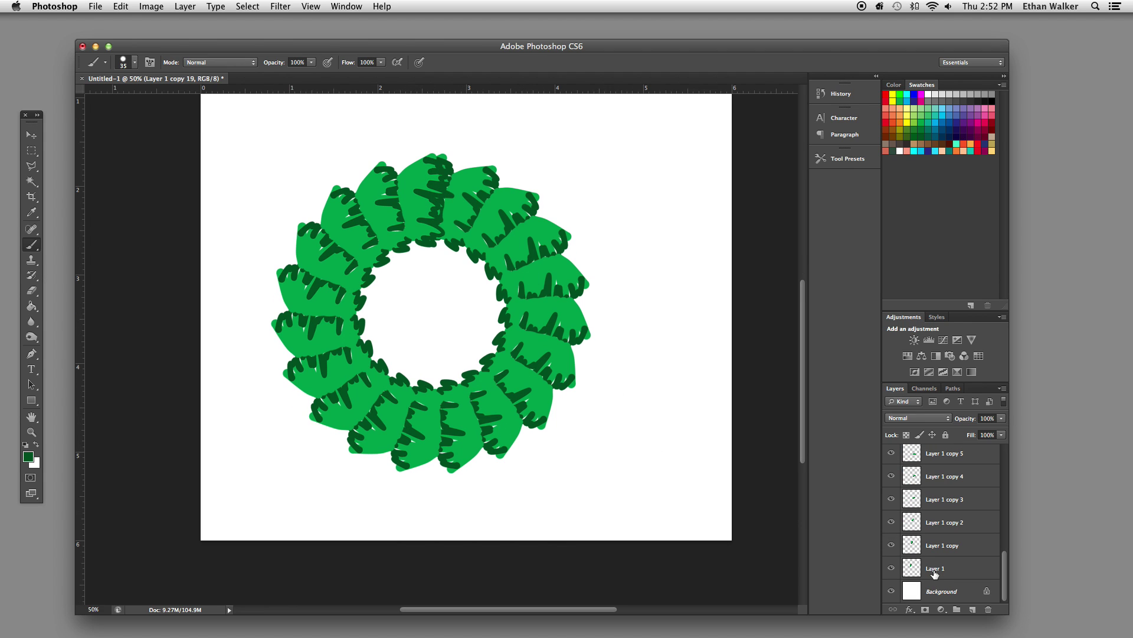
pyautogui.keyDown('shift'); pyautogui.click(934, 570); pyautogui.keyUp('shift')
# - Delete the wreath layers, then try a bright green stroke and undo it
pyautogui.press('Delete')
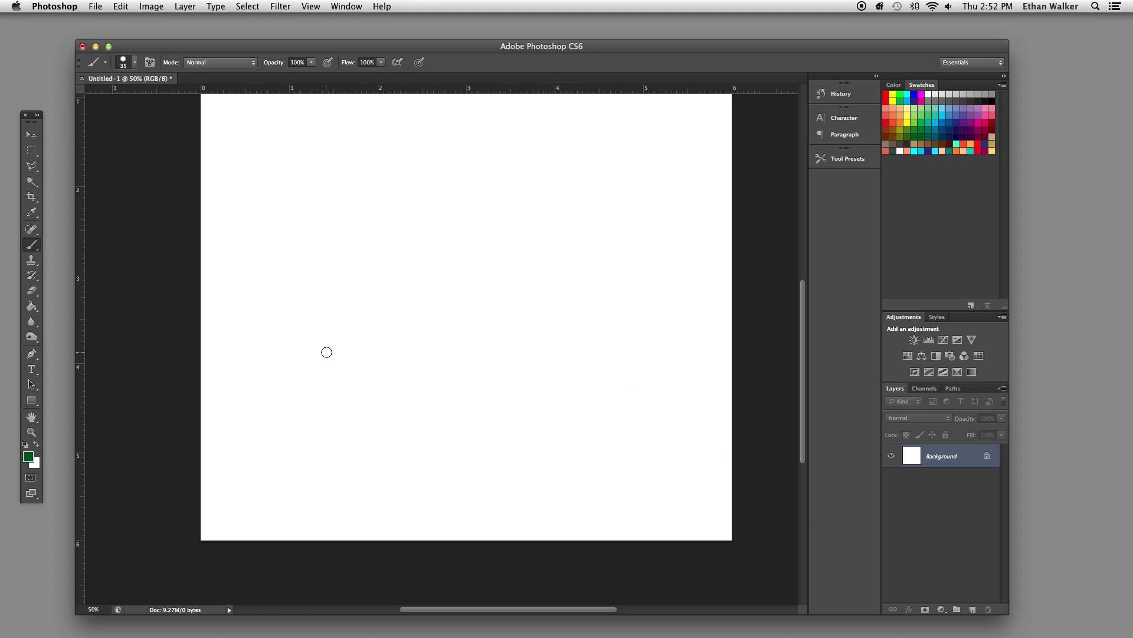
pyautogui.click(921, 122)
pyautogui.scroll(3, 507, 217)
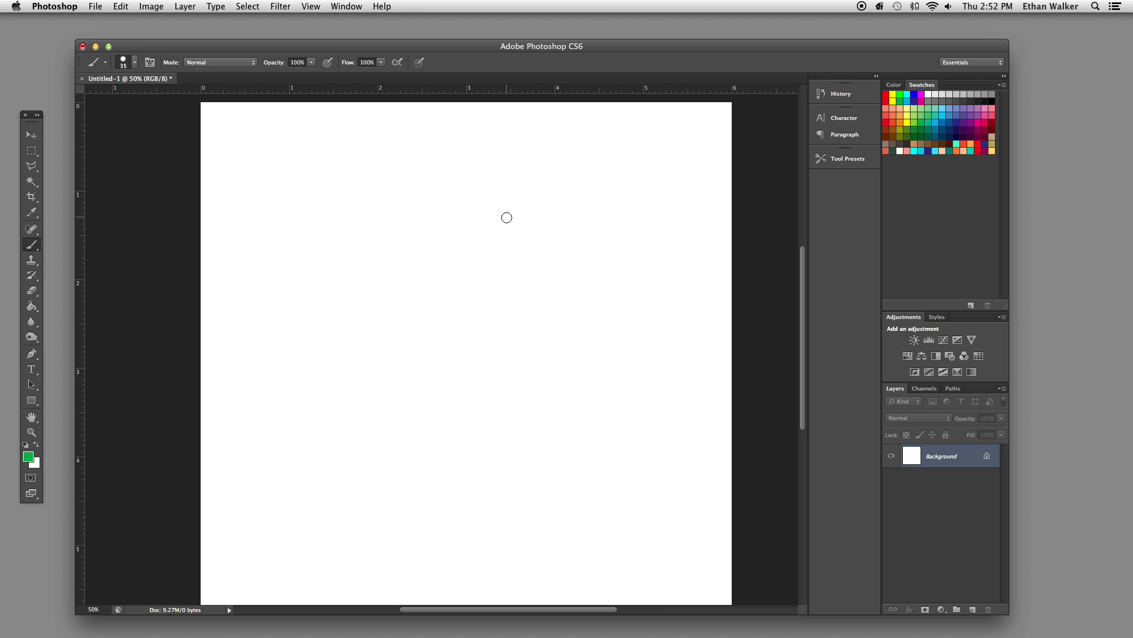
pyautogui.moveTo(402, 361)
pyautogui.mouseDown()
pyautogui.moveTo(370, 276)
pyautogui.moveTo(406, 219)
pyautogui.mouseUp()
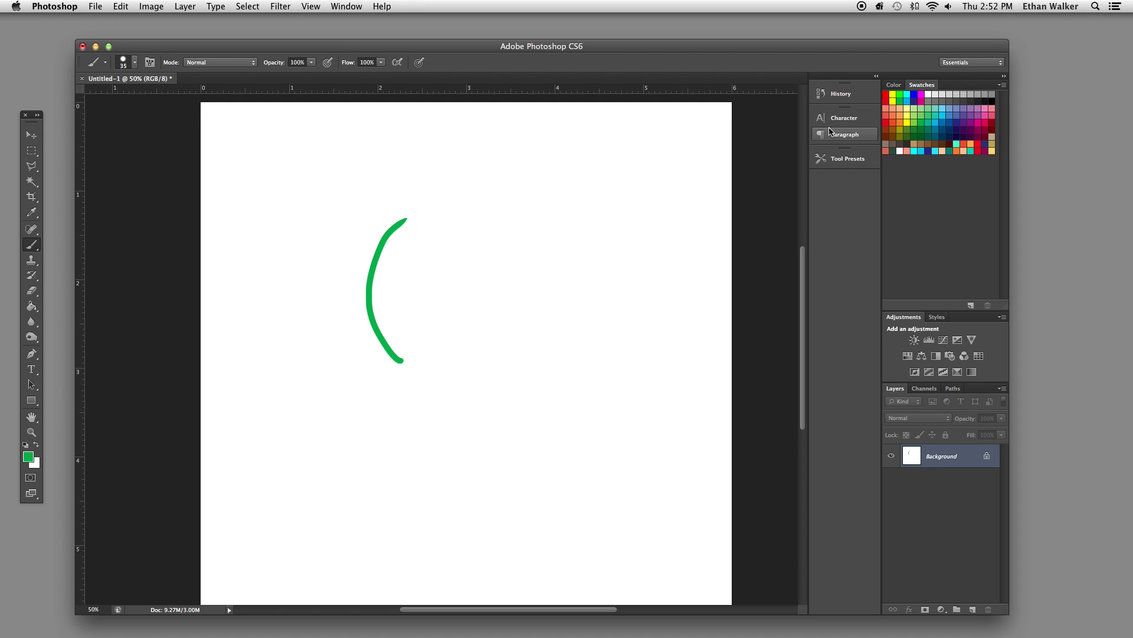
pyautogui.click(922, 130)
pyautogui.press('super+z')
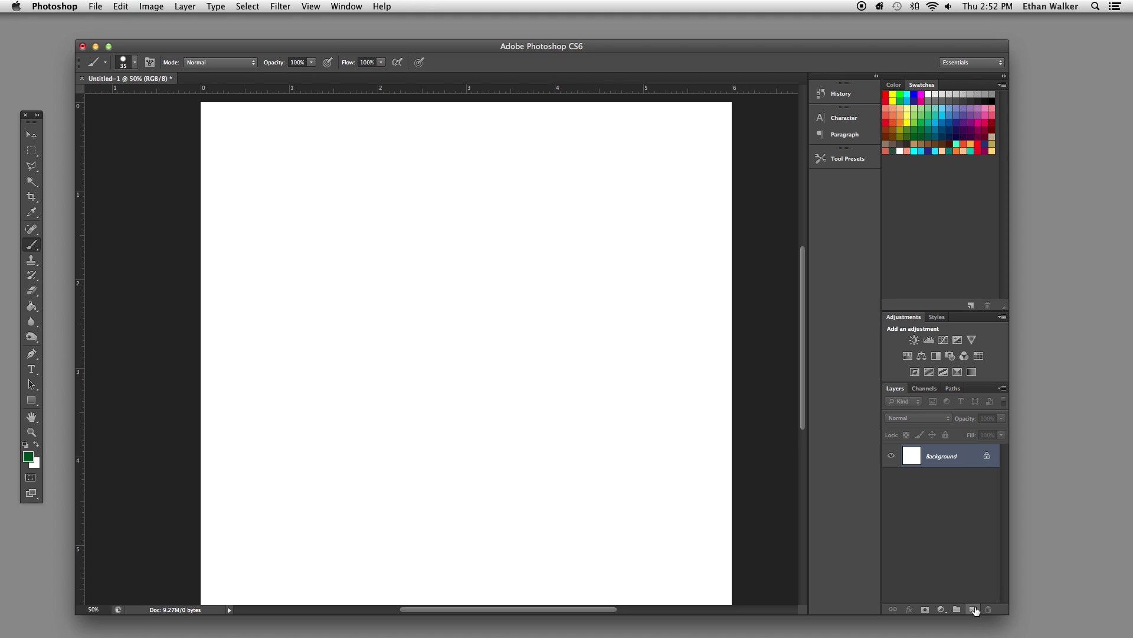
# - On a new layer, paint a dark green stem with a bright green leaf around it
pyautogui.click(972, 609)
pyautogui.moveTo(369, 367)
pyautogui.mouseDown()
pyautogui.moveTo(361, 293)
pyautogui.moveTo(372, 271)
pyautogui.mouseUp()
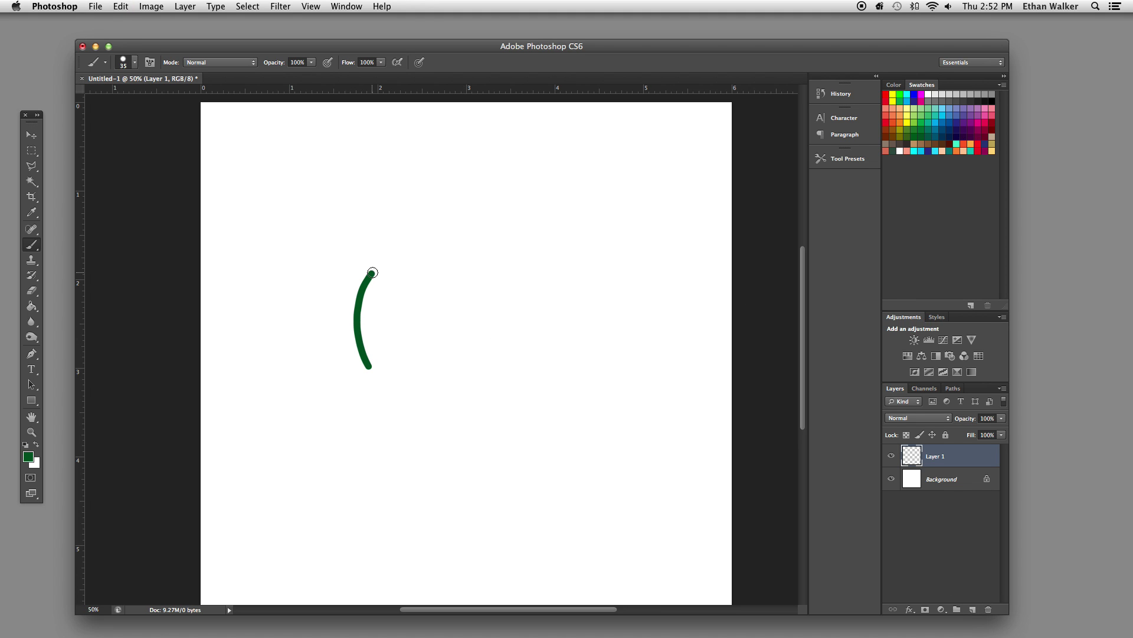
pyautogui.click(921, 123)
pyautogui.moveTo(353, 342)
pyautogui.mouseDown()
pyautogui.moveTo(364, 266)
pyautogui.moveTo(392, 247)
pyautogui.moveTo(365, 333)
pyautogui.moveTo(382, 255)
pyautogui.moveTo(350, 298)
pyautogui.moveTo(352, 334)
pyautogui.moveTo(350, 301)
pyautogui.mouseUp()
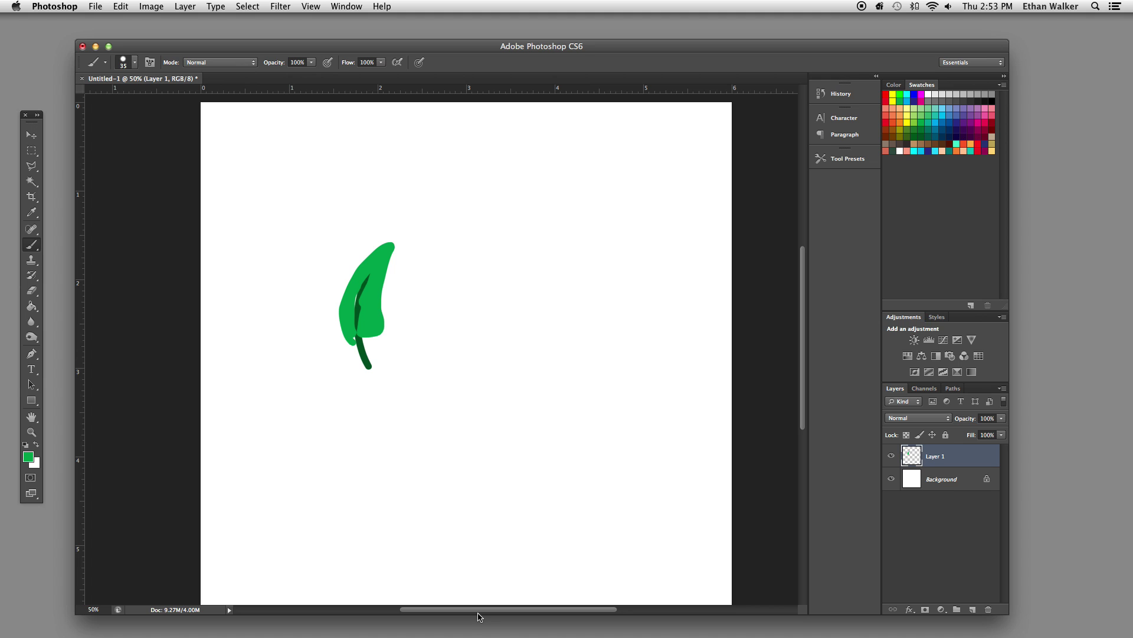
# - Copy the leaf, rotating it about 30° around a low pivot and scaling to 80%, then repeat
pyautogui.hotkey('ctrl', 't')
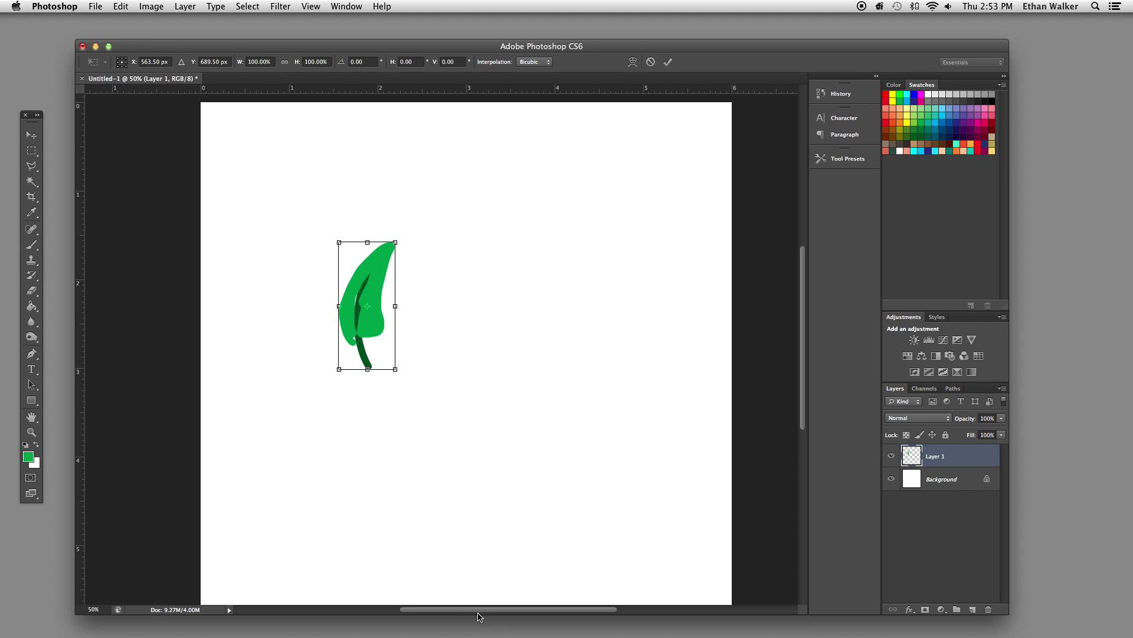
pyautogui.scroll(-4, 405, 407)
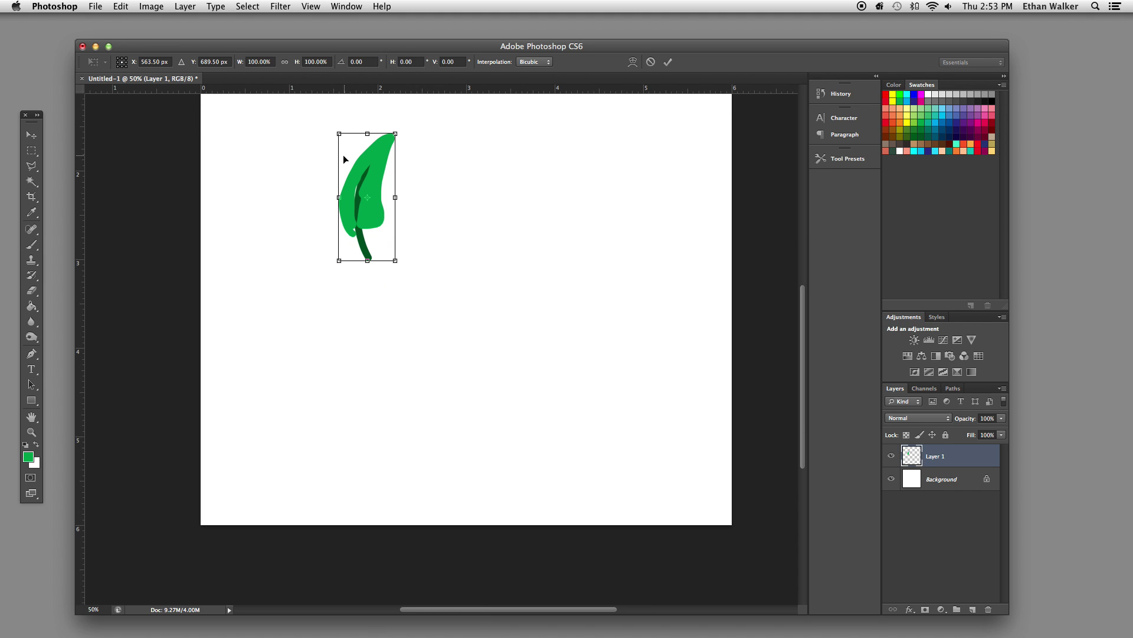
pyautogui.moveTo(367, 198); pyautogui.dragTo(406, 328)
pyautogui.hotkey('ctrl', 'alt', 't')
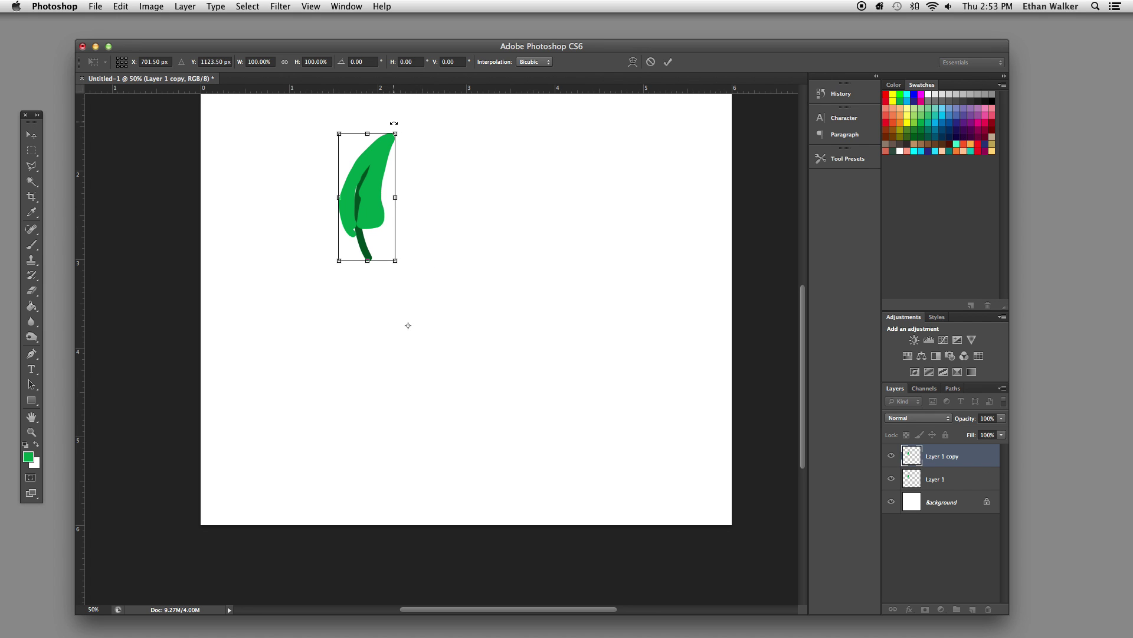
pyautogui.moveTo(394, 123); pyautogui.dragTo(501, 157)
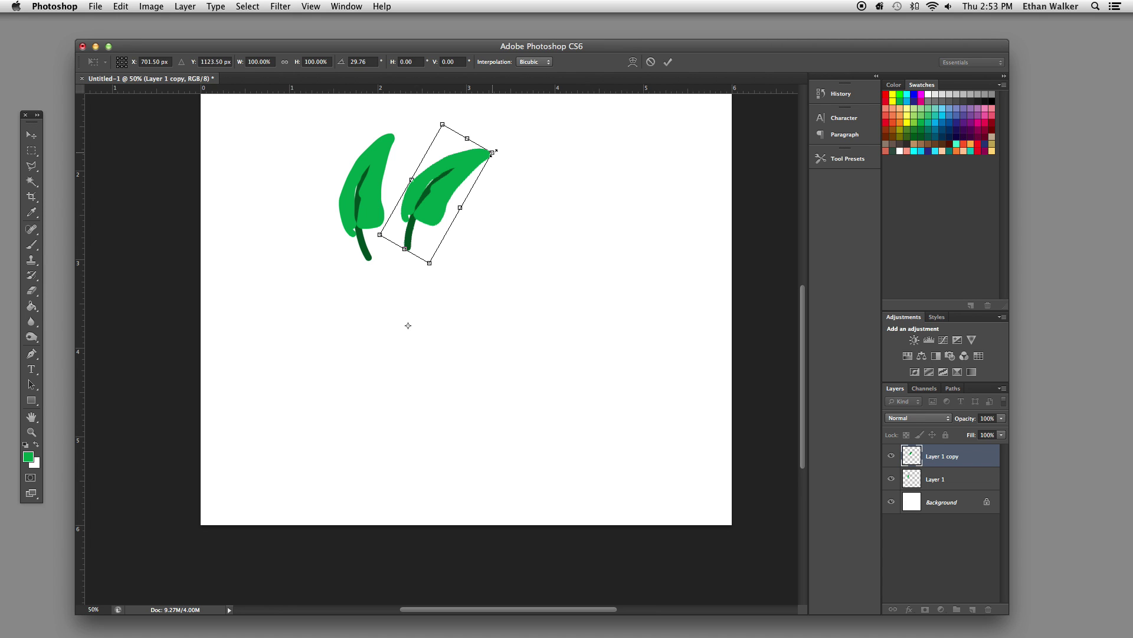
pyautogui.moveTo(492, 153); pyautogui.dragTo(471, 184)
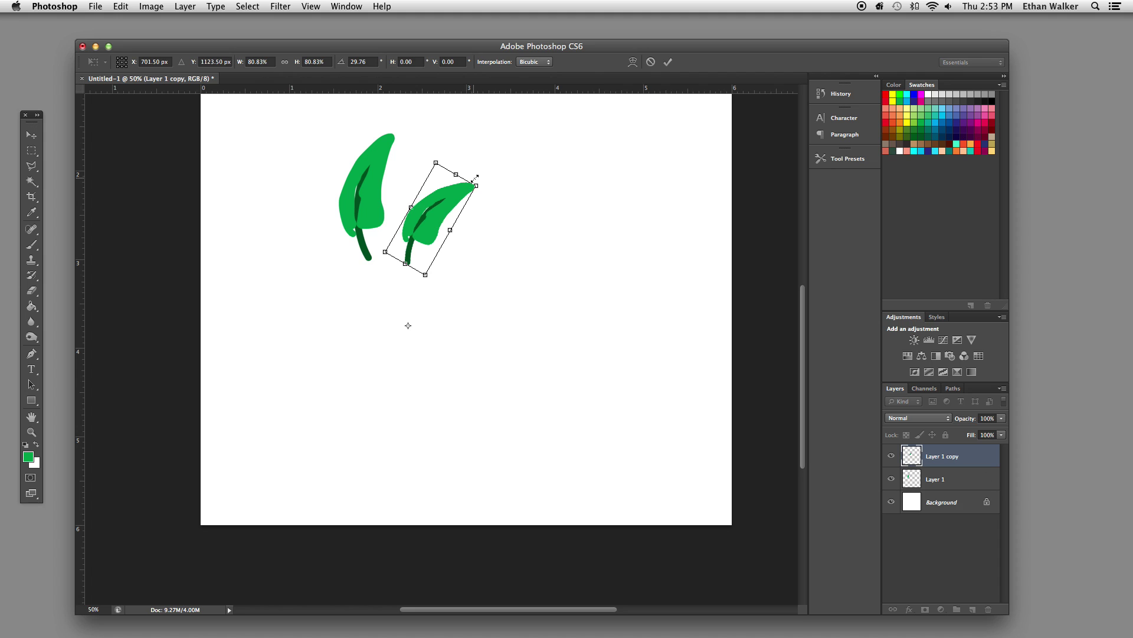
pyautogui.press('Return')
pyautogui.hotkey('ctrl', 'e')
pyautogui.press('b')
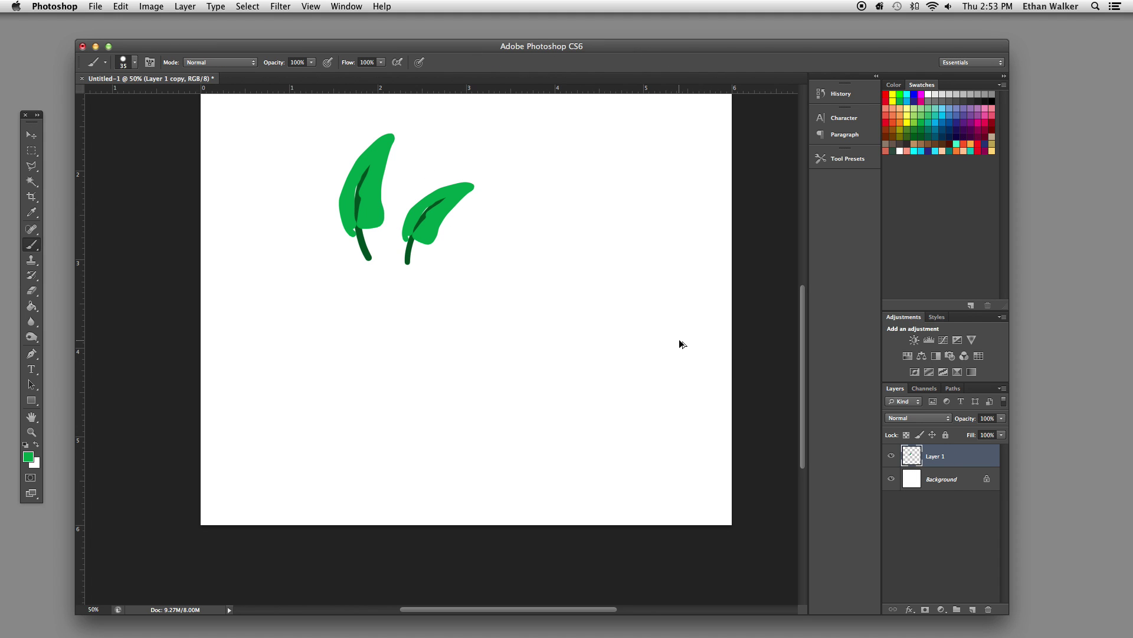
pyautogui.hotkey('ctrl', 'alt', 'shift', 't')
pyautogui.hotkey('ctrl', 'alt', 'shift', 't')
pyautogui.hotkey('ctrl', 'alt', 'shift', 't')
pyautogui.hotkey('ctrl', 'alt', 'shift', 't')
pyautogui.hotkey('ctrl', 'alt', 'shift', 't')
pyautogui.hotkey('ctrl', 'alt', 'shift', 't')
pyautogui.hotkey('ctrl', 'alt', 'shift', 't')
pyautogui.hotkey('ctrl', 'alt', 'shift', 't')
pyautogui.hotkey('ctrl', 'alt', 'shift', 't')
pyautogui.hotkey('ctrl', 'alt', 'shift', 't')
pyautogui.hotkey('ctrl', 'alt', 'shift', 't')
pyautogui.hotkey('ctrl', 'alt', 'shift', 't')
pyautogui.hotkey('ctrl', 'alt', 'shift', 't')
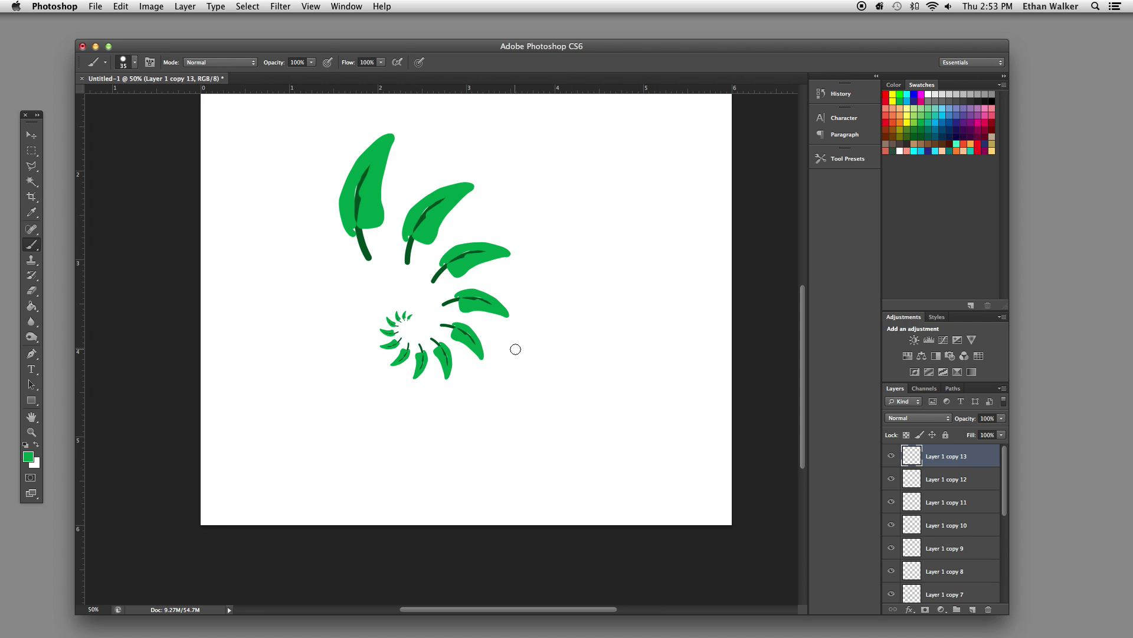
# - Scroll up to view the finished spiral of thirteen shrinking leaf copies
pyautogui.scroll(3, 504, 348)
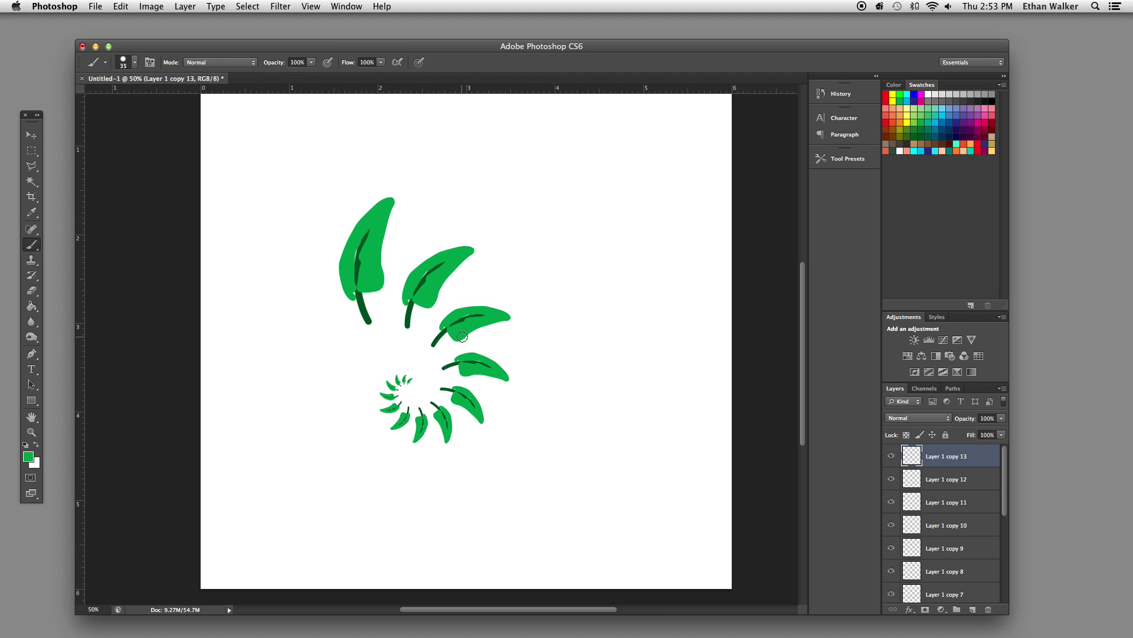